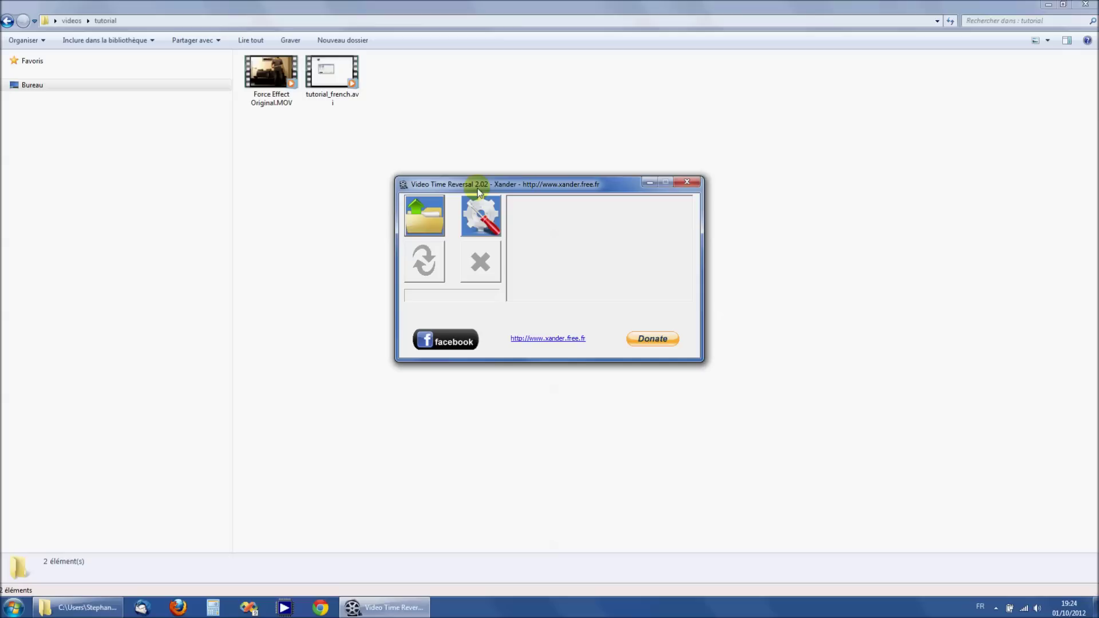
Step: Load Force Effect Original.MOV (1920x1088, 25 fps, 17.40 s) as the video to reverse
left_click_drag(478, 188, 403, 180)
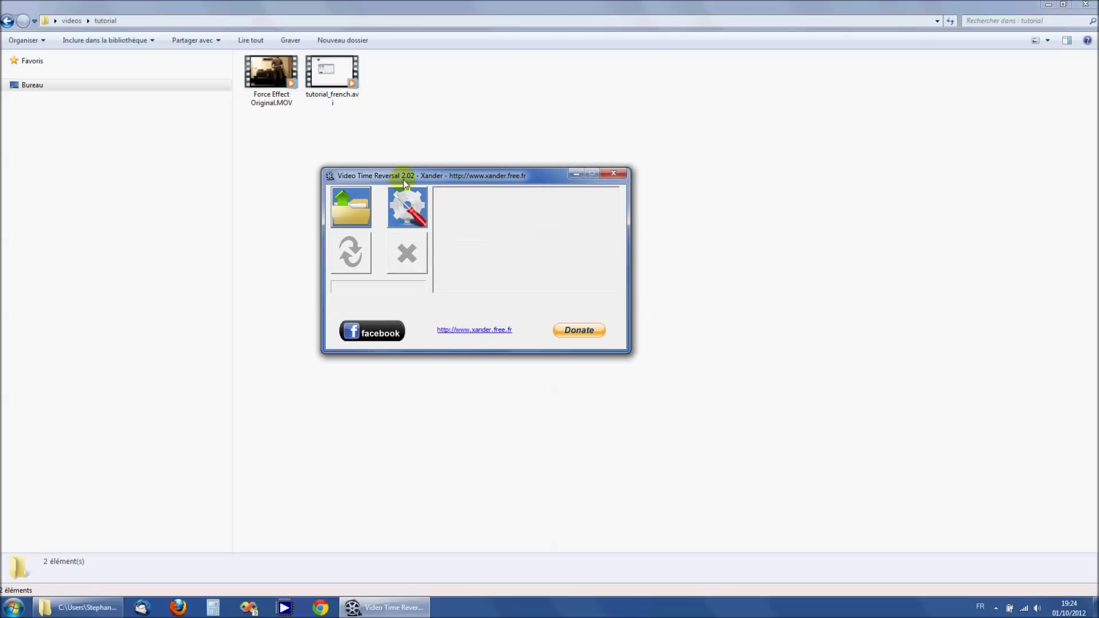
left_click(355, 215)
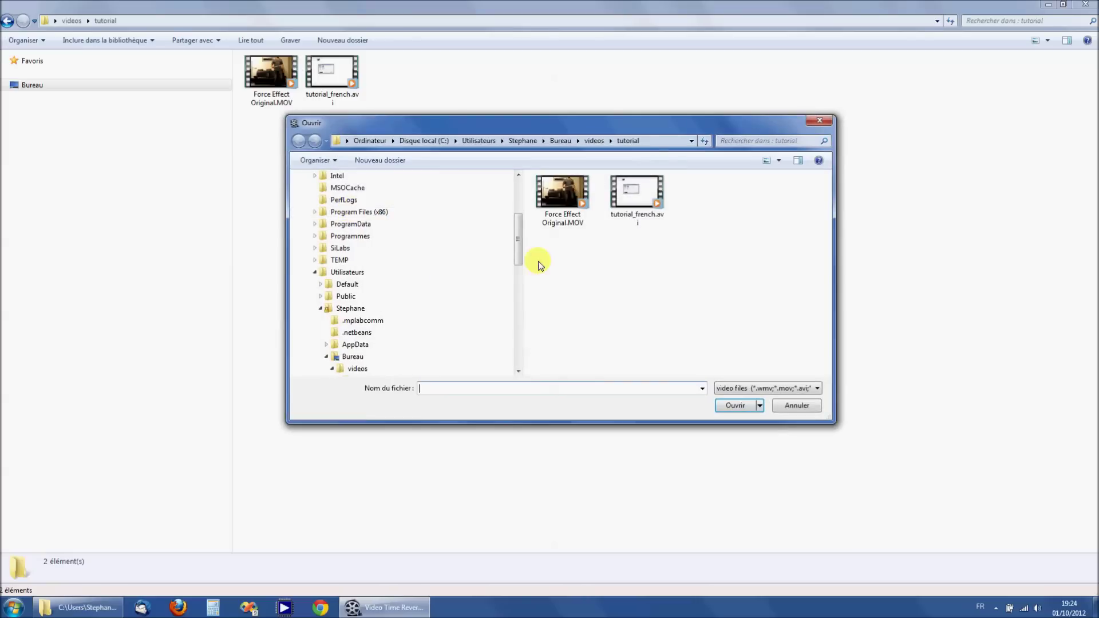
double_click(551, 201)
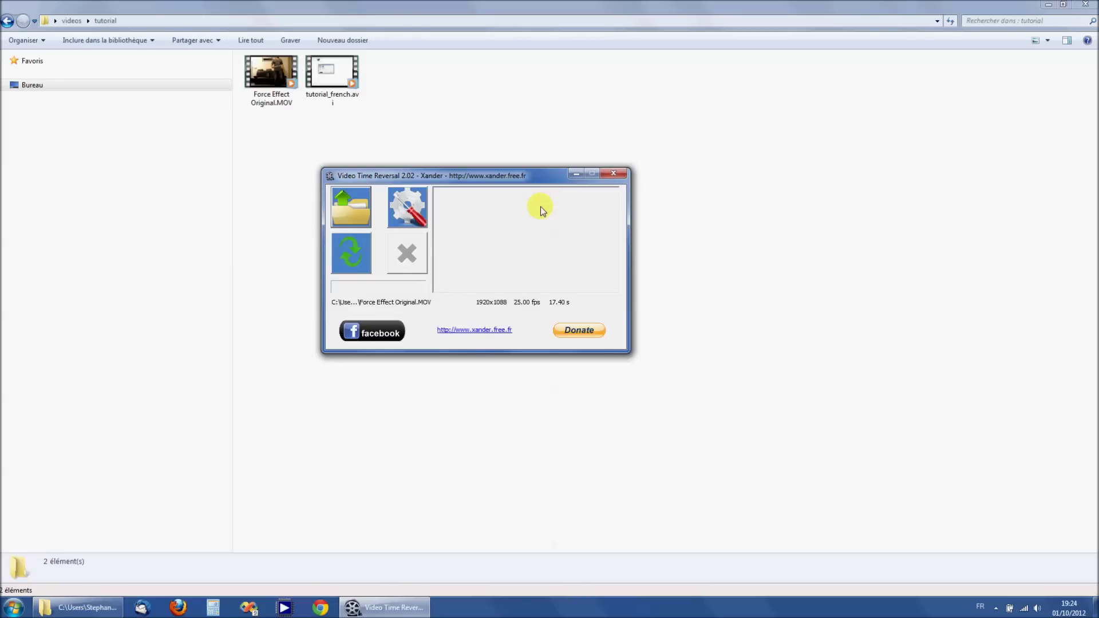
Step: Reverse the clip and save the result under the suggested name Force Effect Original.MOV.rev.mp4
left_click(346, 260)
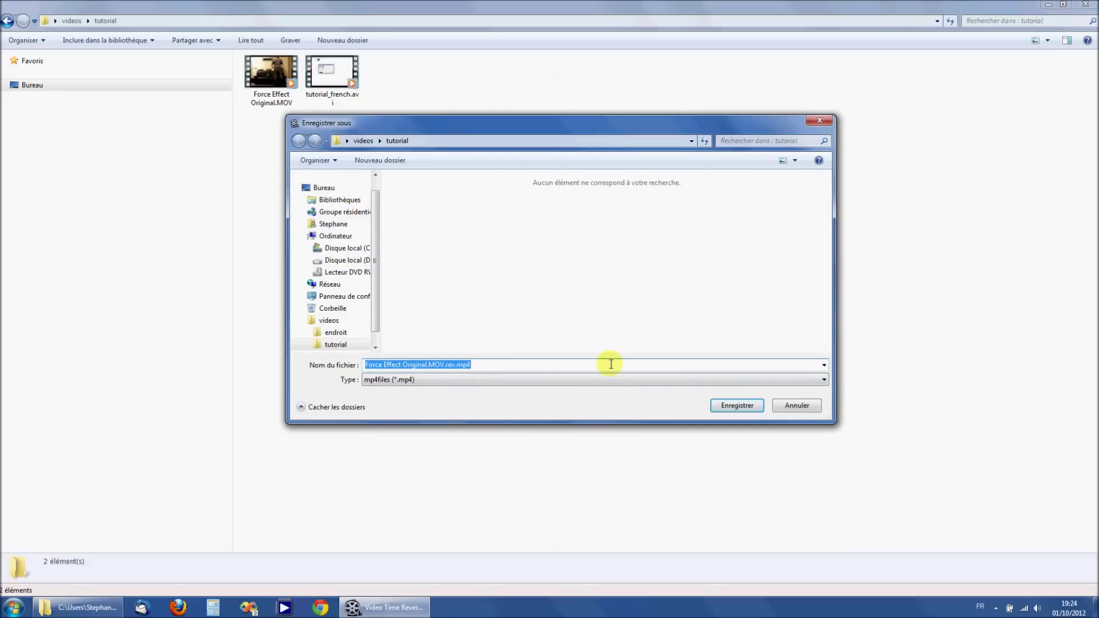
left_click(741, 408)
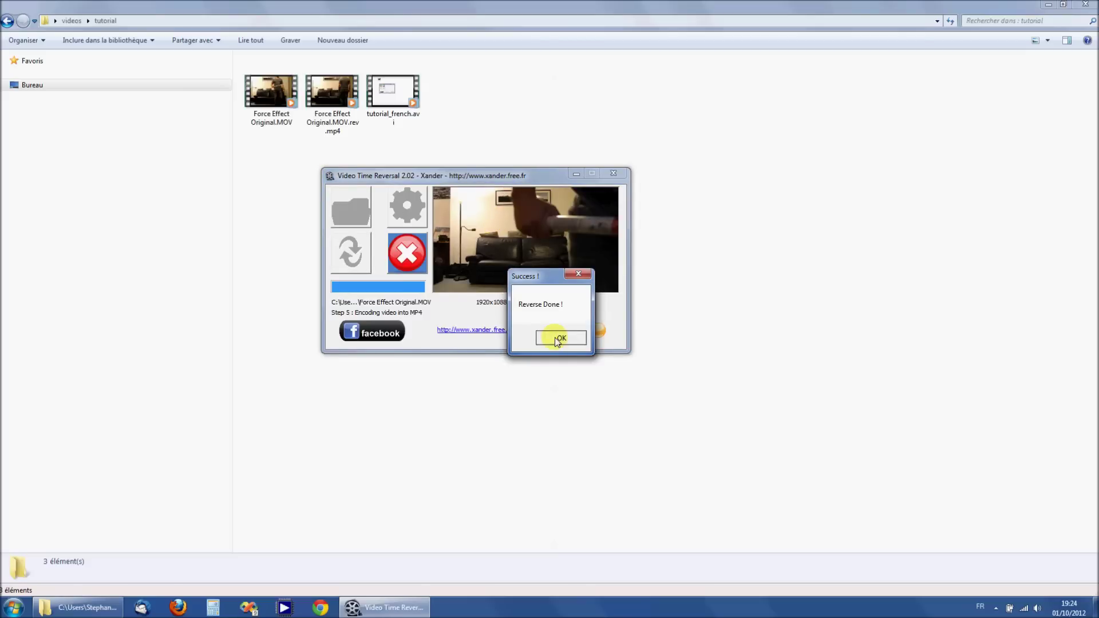
left_click(557, 339)
Step: Watch Force Effect Original.MOV.rev.mp4 in Windows Media Player, then close the player
double_click(327, 87)
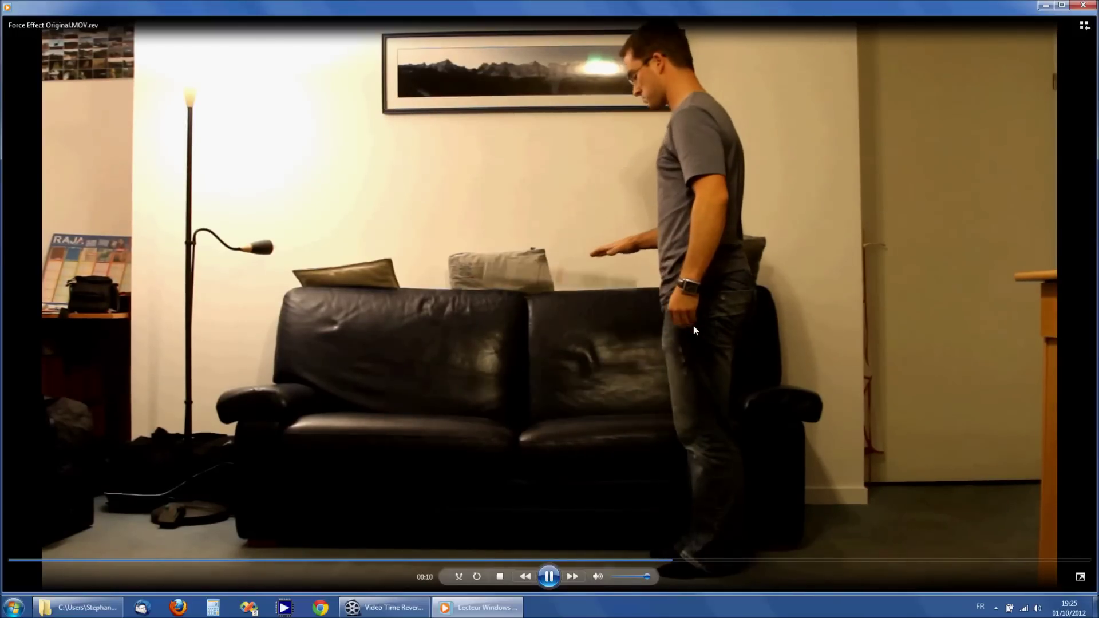
left_click(1084, 9)
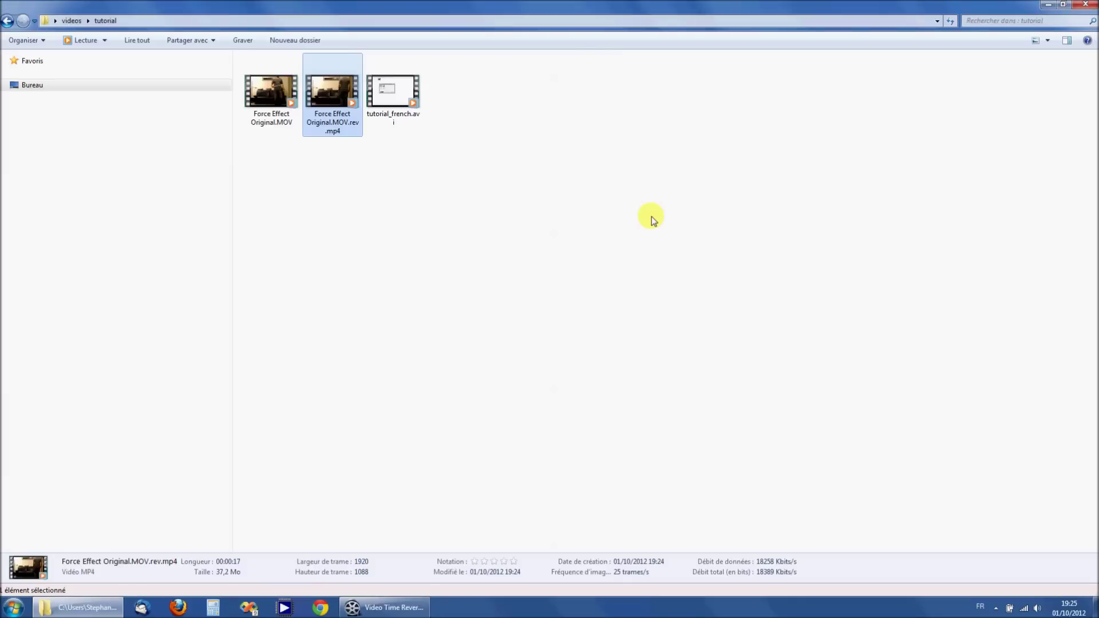
Step: In Options, try MJPEG avi, then Same as input file, ending on Windows Movie Video output
left_click(412, 608)
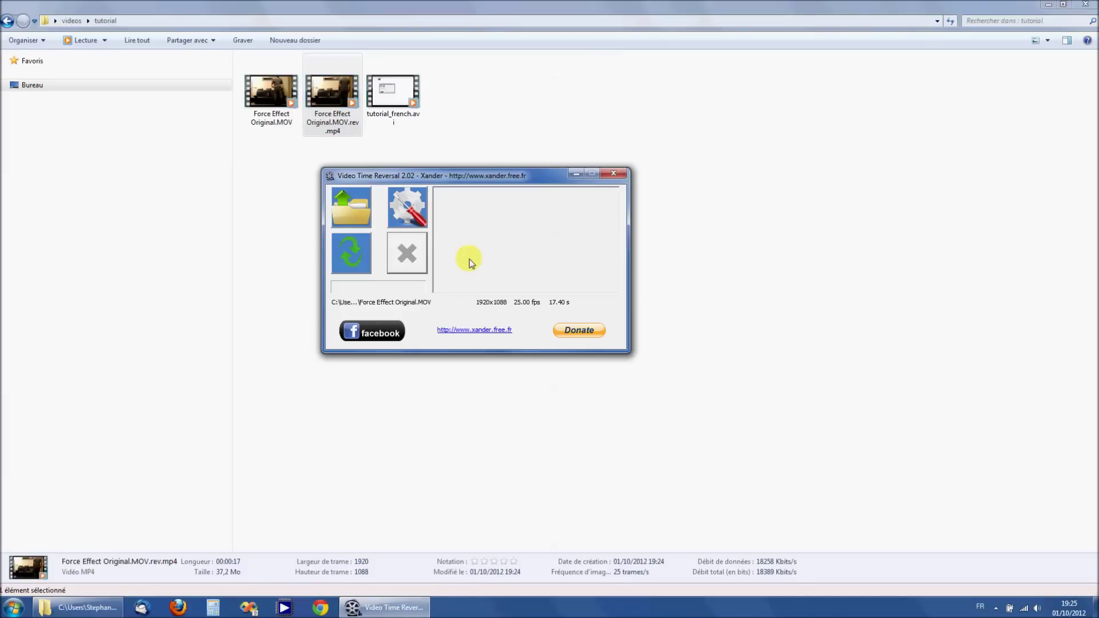
left_click(412, 217)
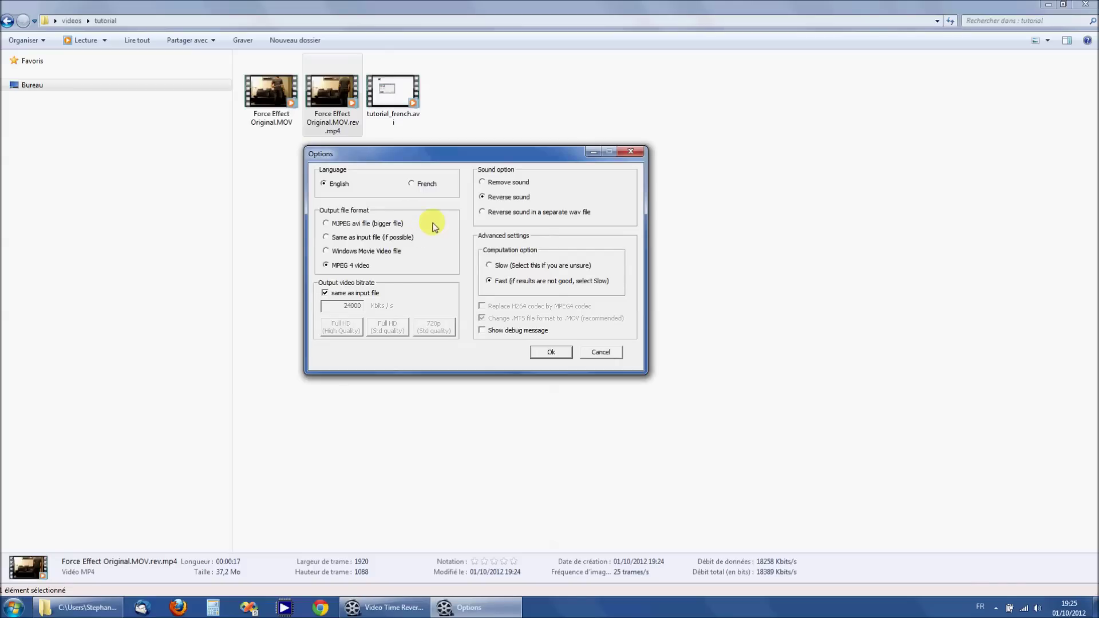
left_click(350, 225)
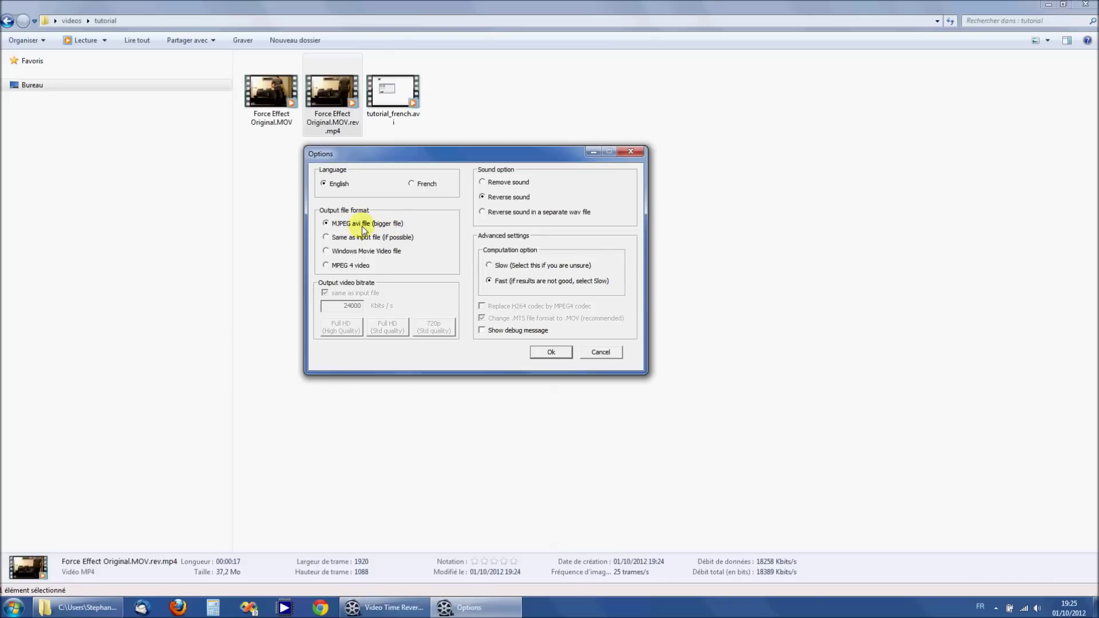
left_click(351, 240)
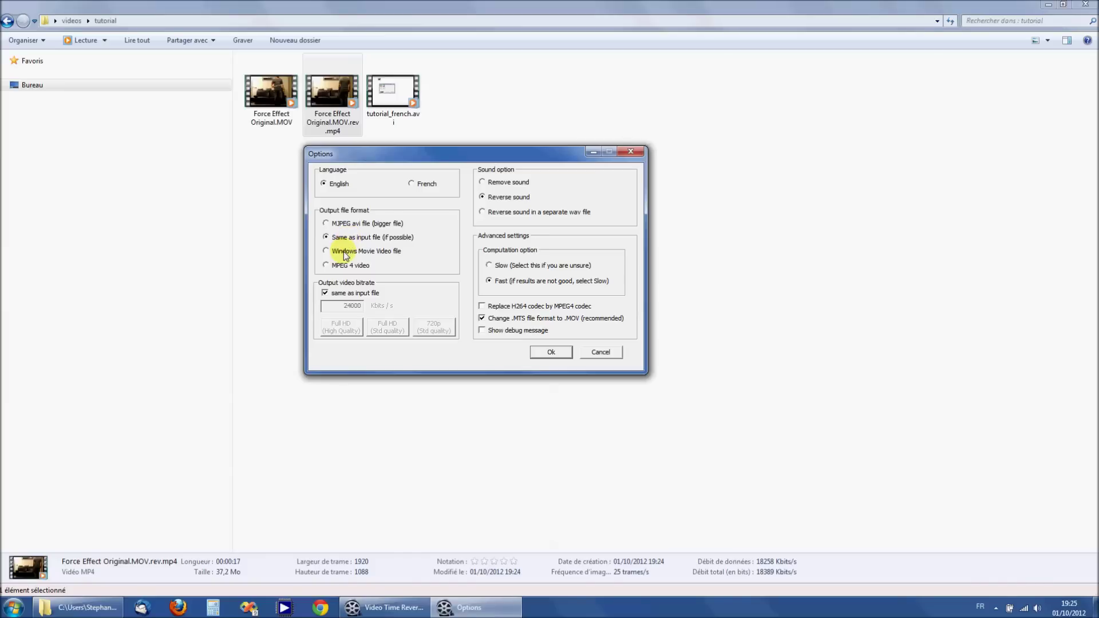
left_click(345, 255)
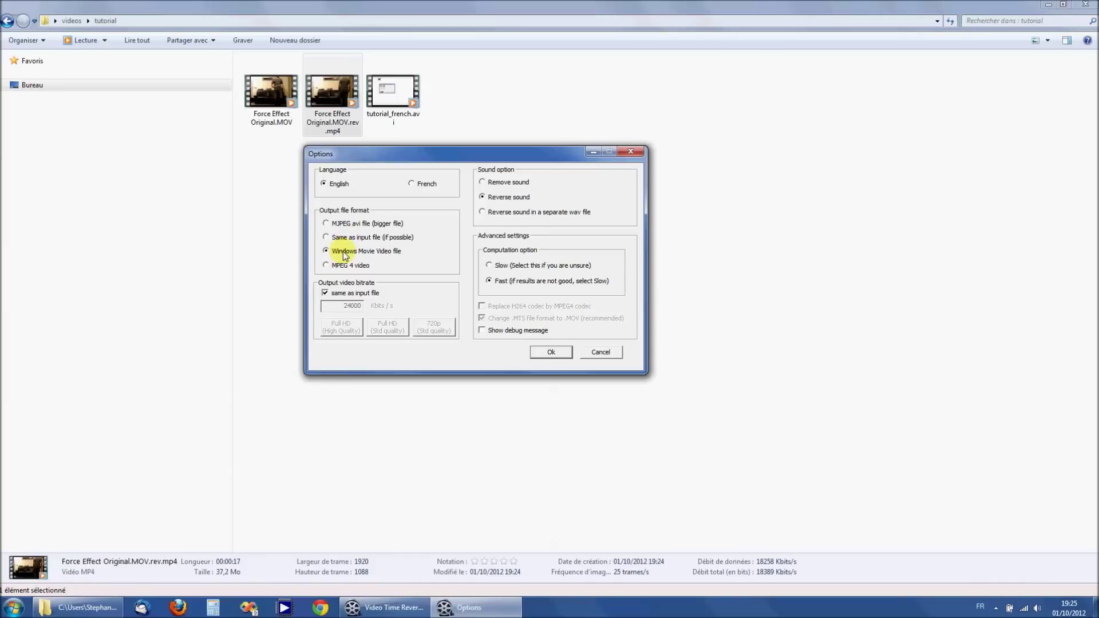
Step: Set the output format back to MPEG 4 video
left_click(334, 265)
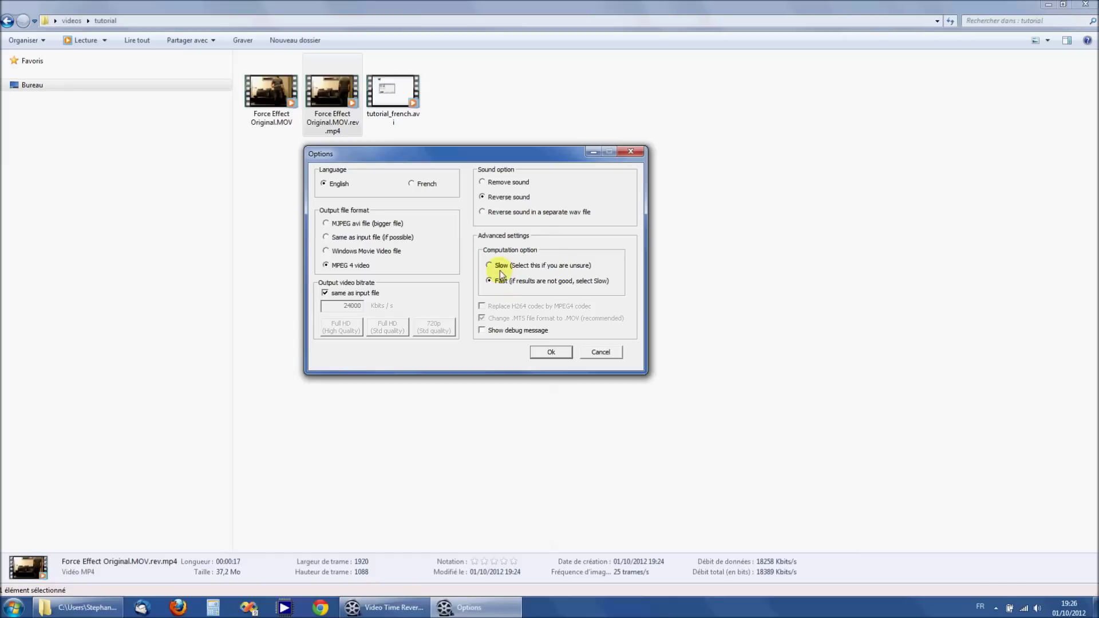
left_click(551, 352)
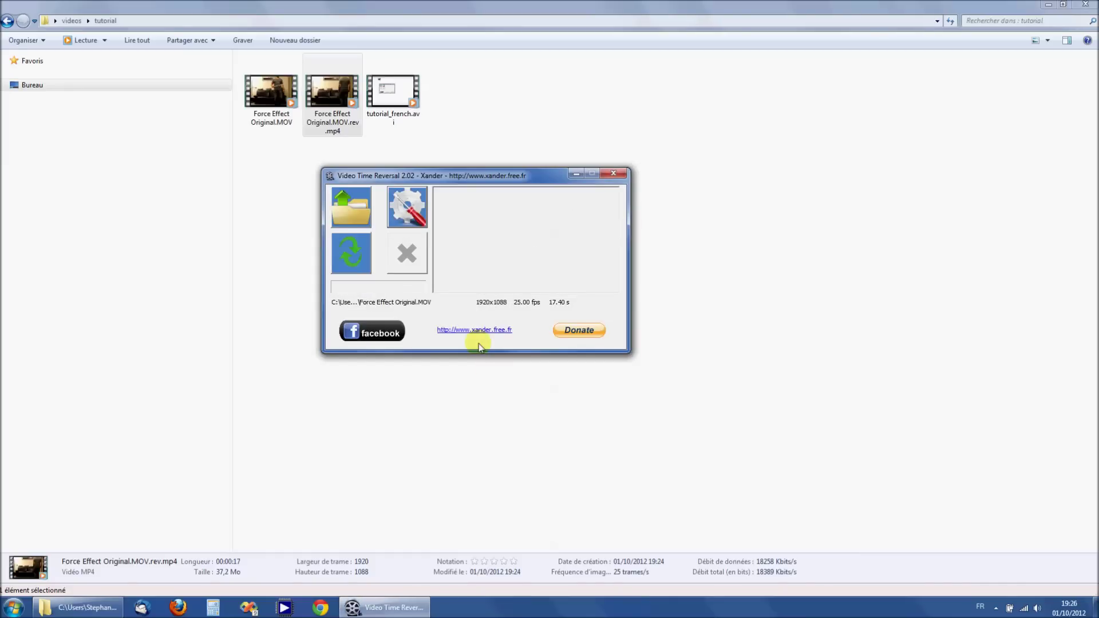